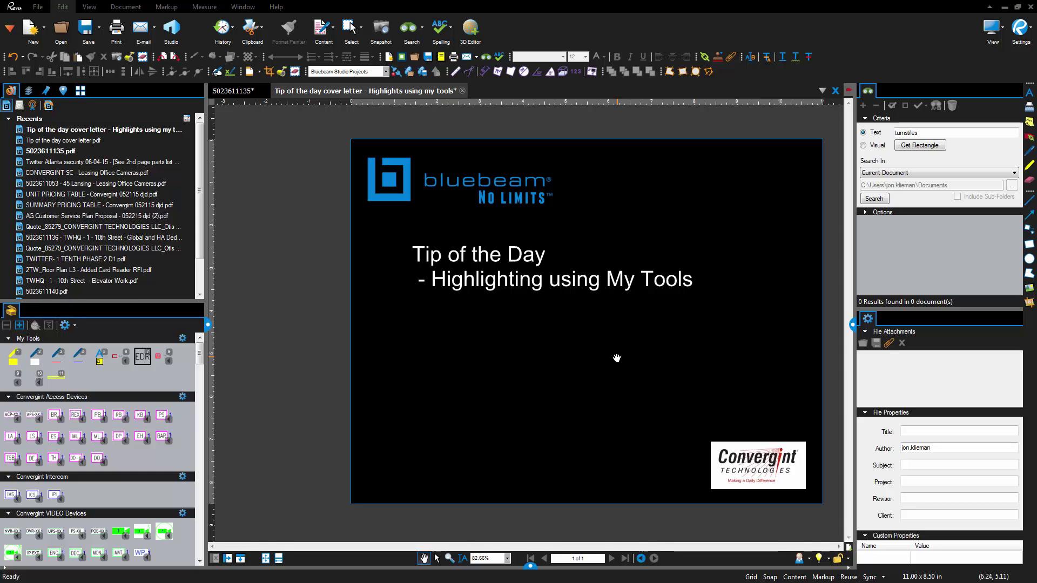
Switch to the security proposal document and go to its Security System Scope of Work section.
drag(598, 347, 563, 355)
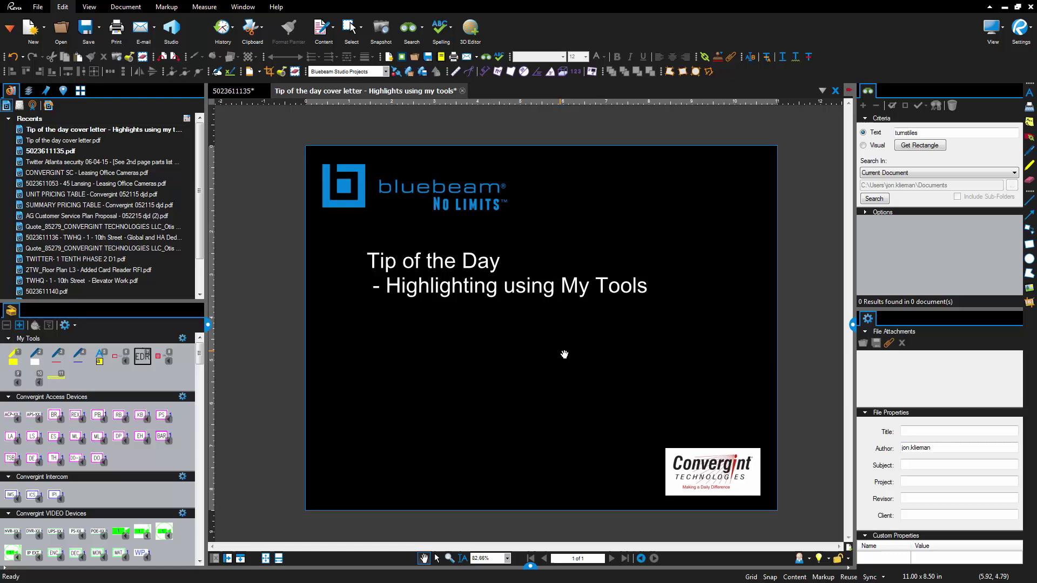
click(235, 91)
scroll(548, 424, down, 2)
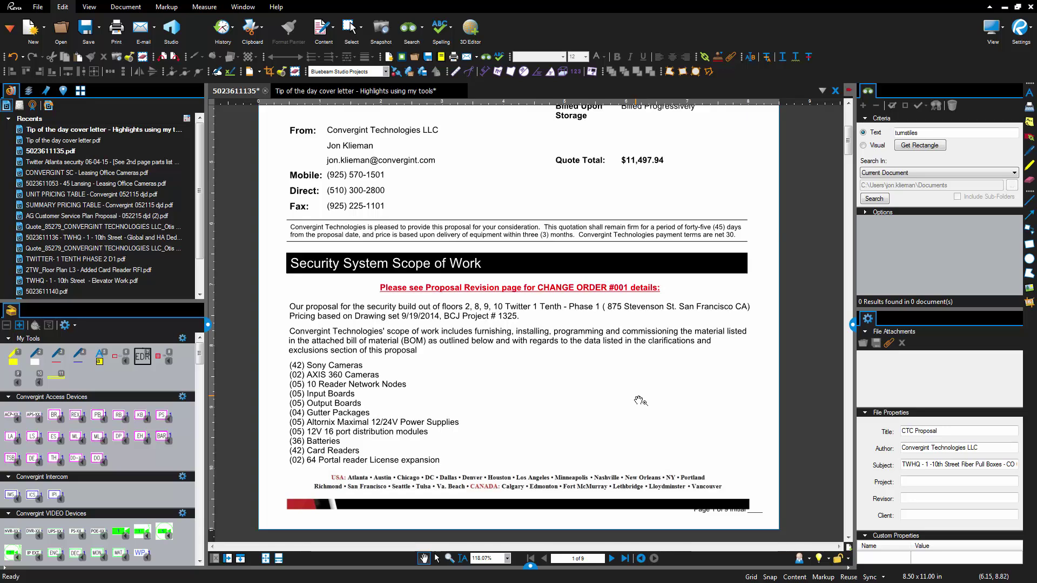
Start a rectangle markup with green line and fill colors, and set both its opacity and fill opacity to 30.
click(1029, 246)
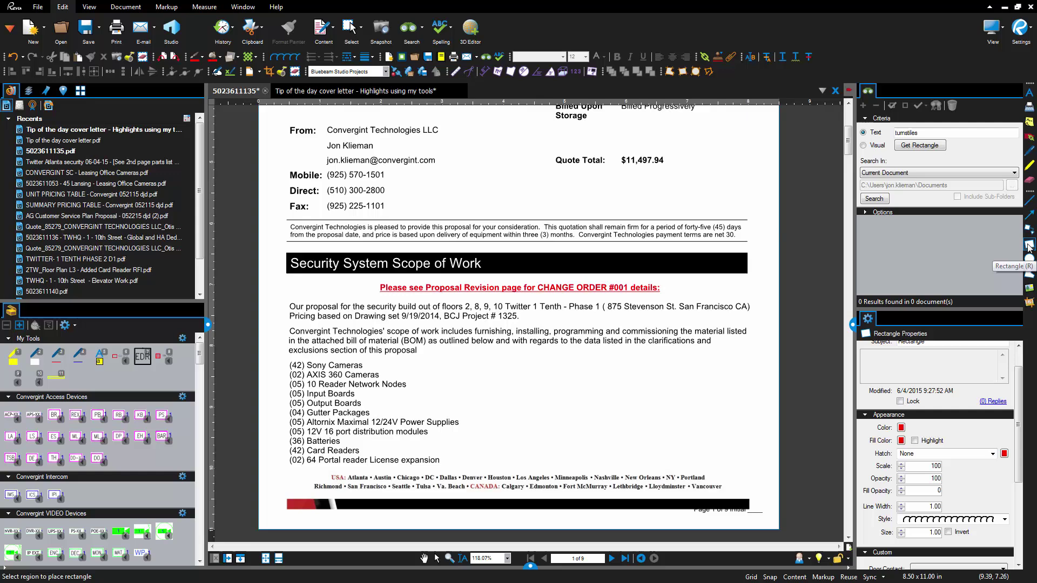
scroll(1019, 414, down, 1)
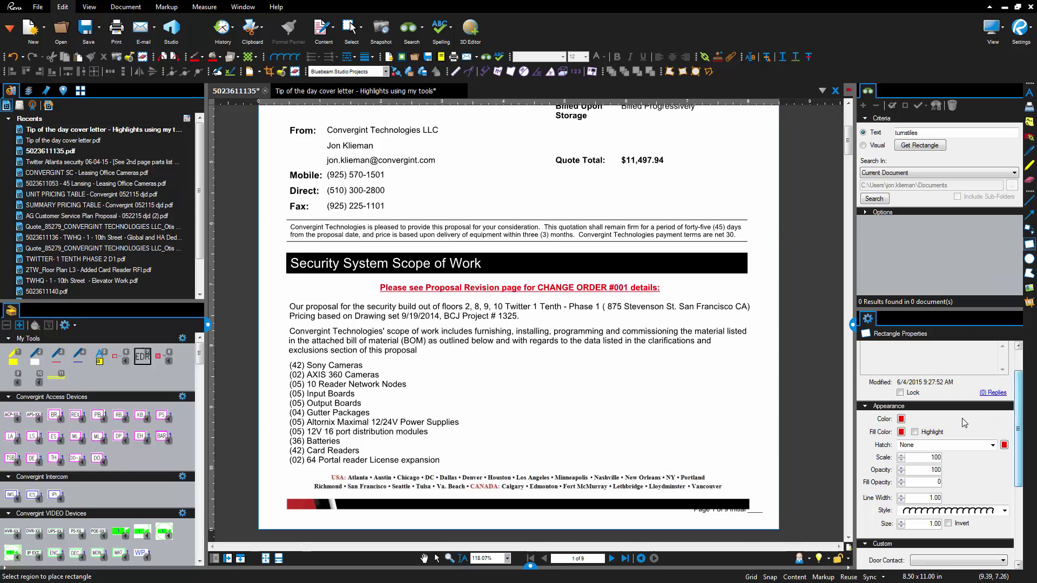
click(901, 420)
click(941, 470)
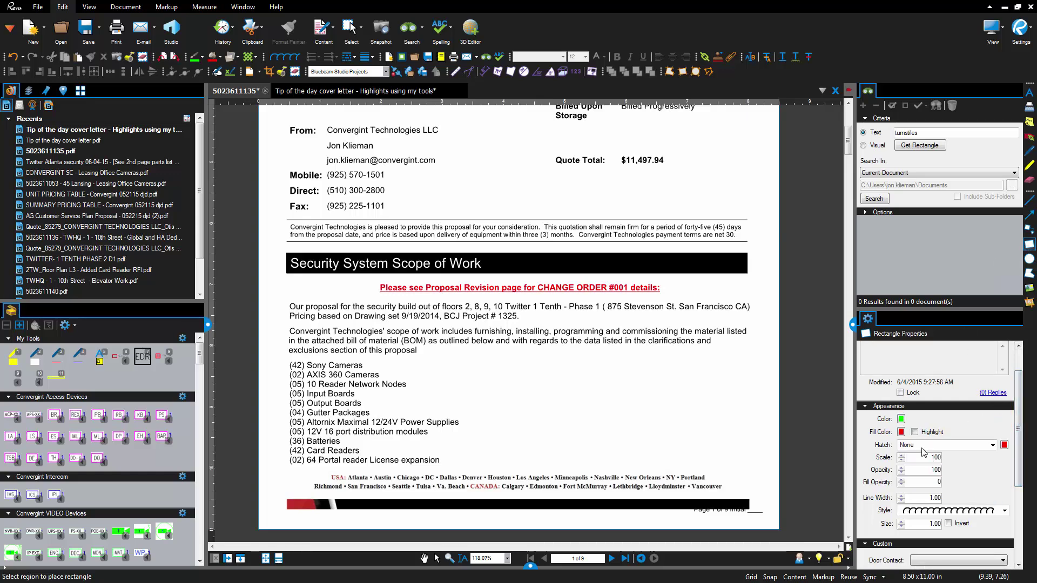
click(901, 432)
click(942, 483)
drag(931, 482, 948, 485)
text(3030)
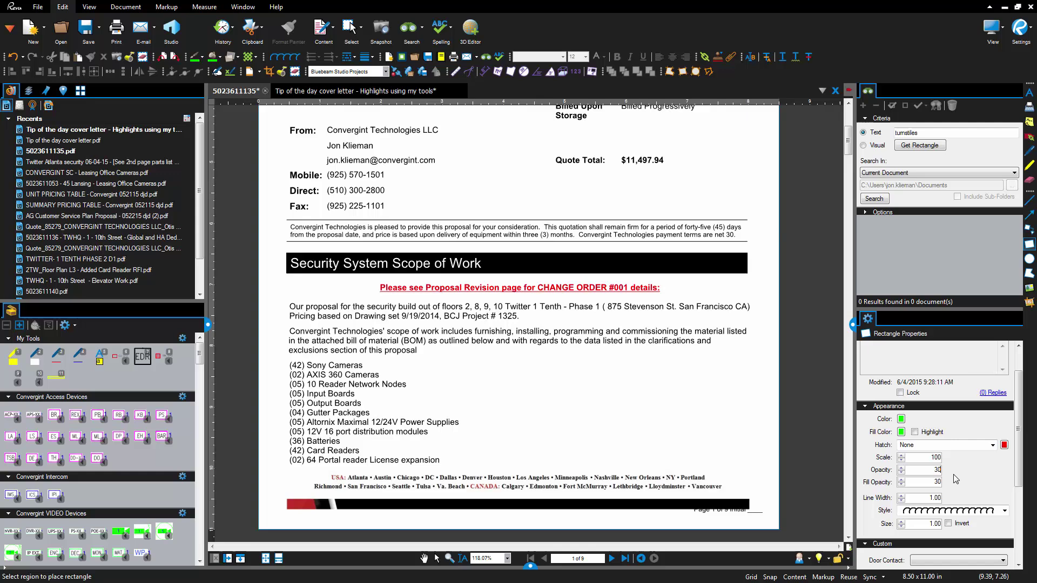
Set the rectangle's line style to Solid and draw it over "and with regards to the data" in the scope paragraph.
click(1004, 510)
scroll(1008, 474, up, 5)
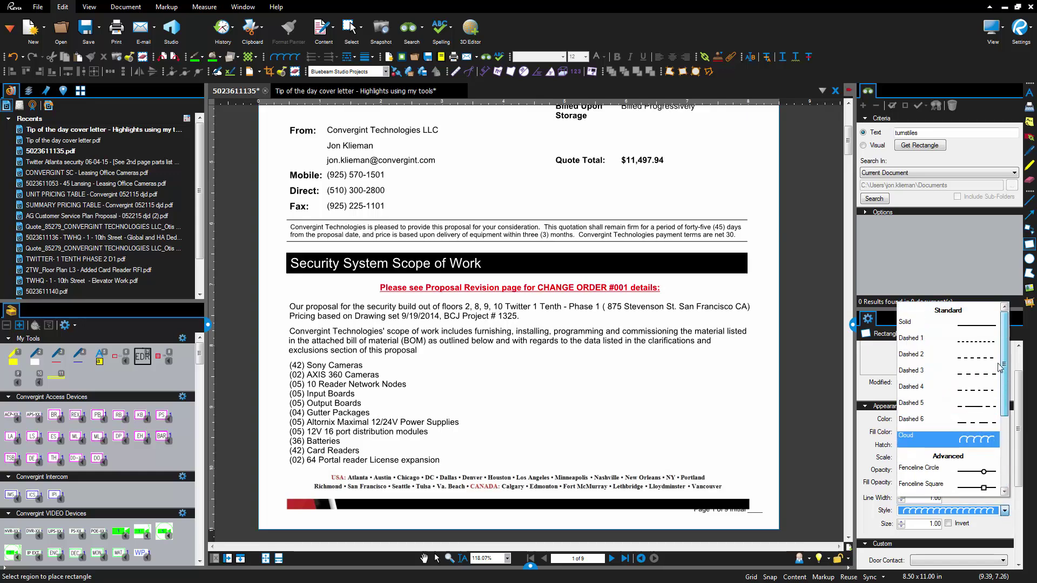
click(969, 332)
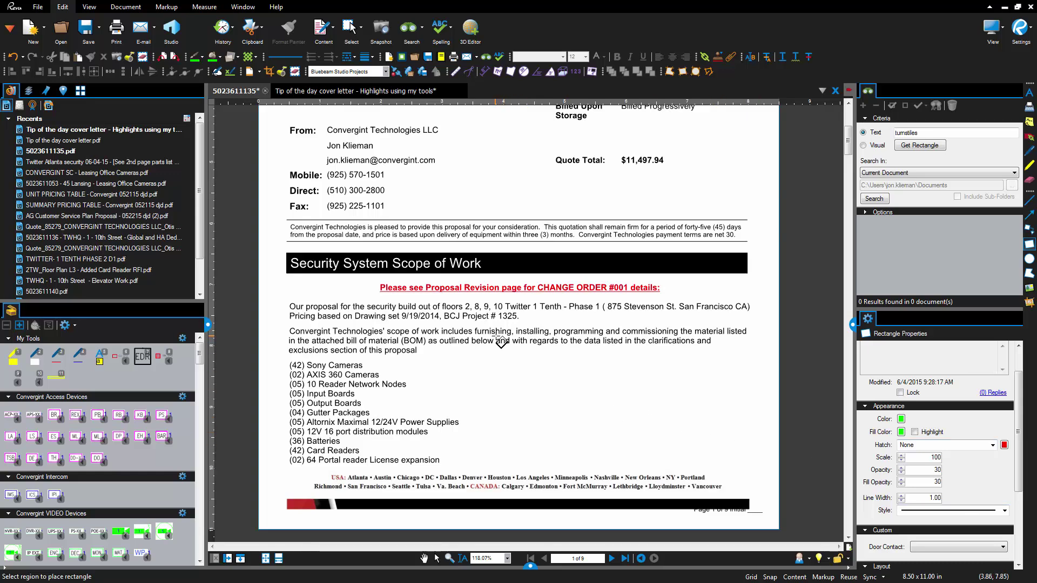
drag(495, 336, 603, 346)
key(Escape)
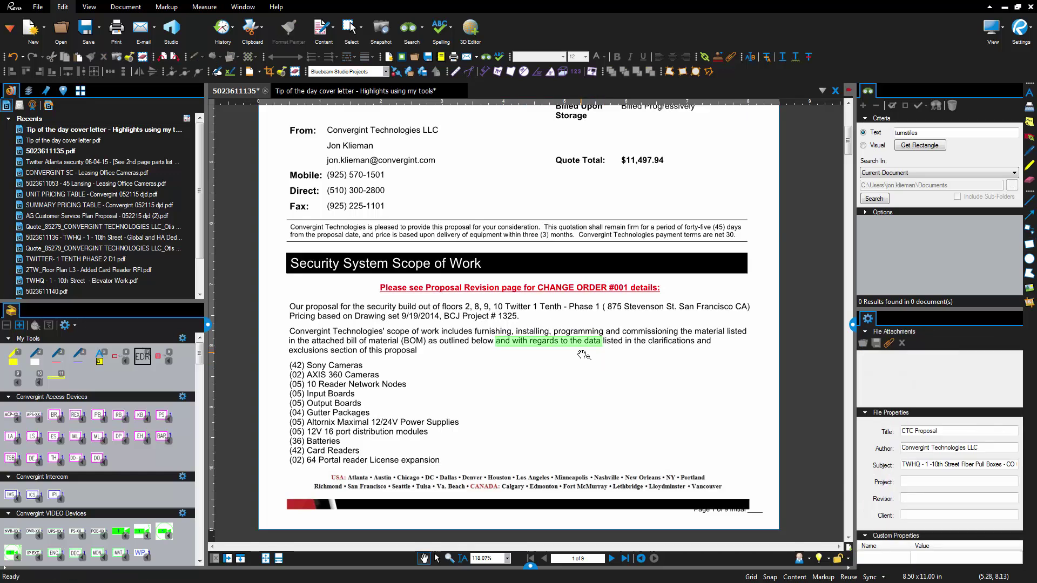
Check the green highlight up close and add it to the My Tools set of the tool chest.
scroll(540, 349, up, 5)
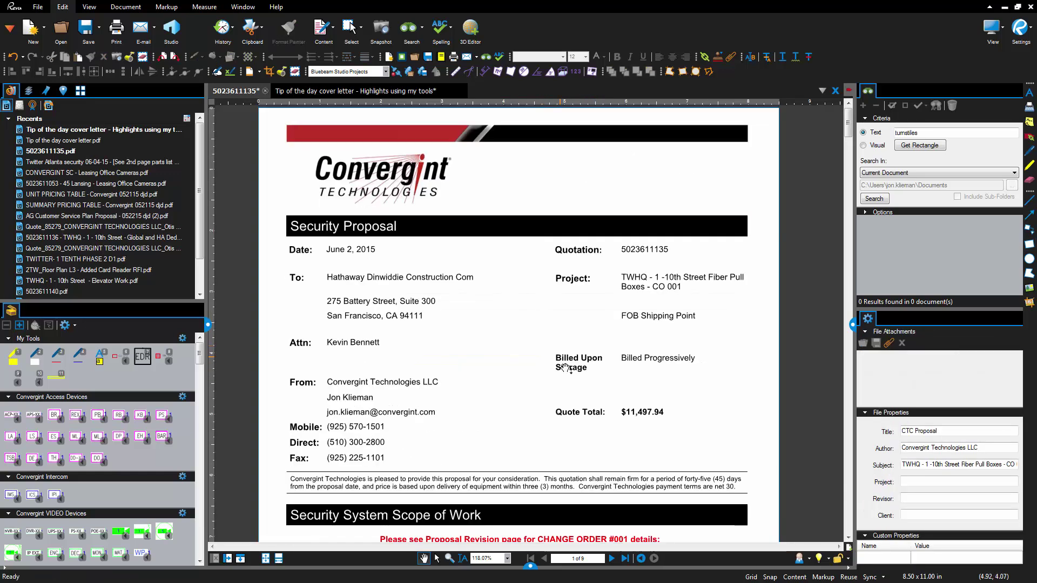
scroll(561, 367, down, 5)
scroll(564, 371, up, 6)
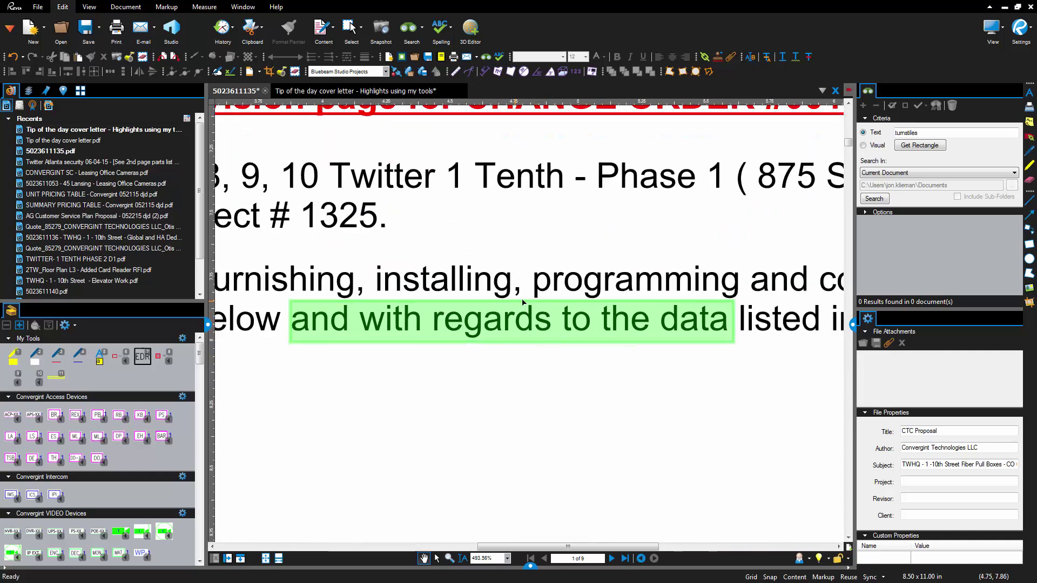
scroll(517, 314, down, 7)
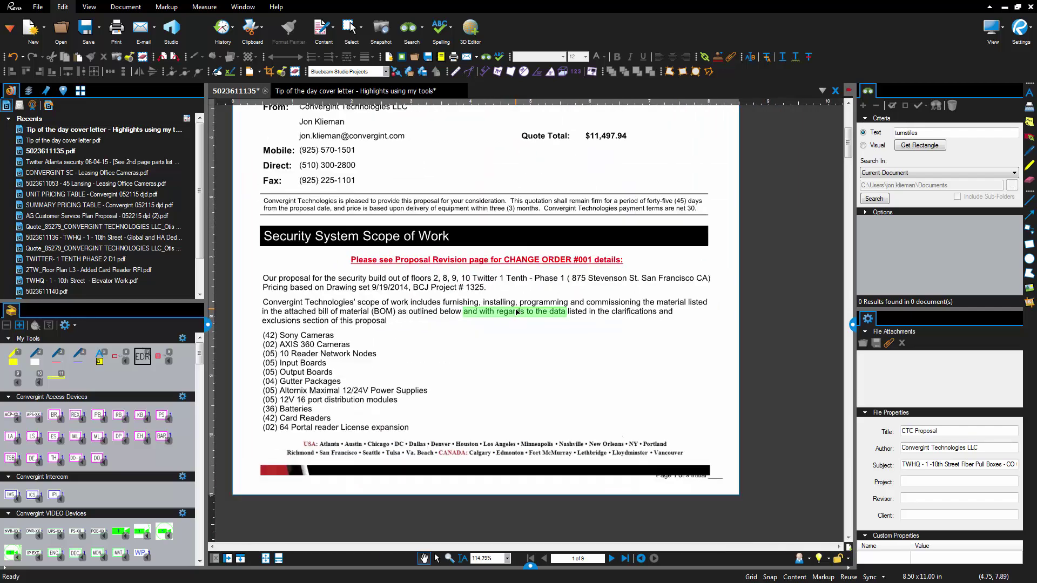
scroll(505, 335, up, 1)
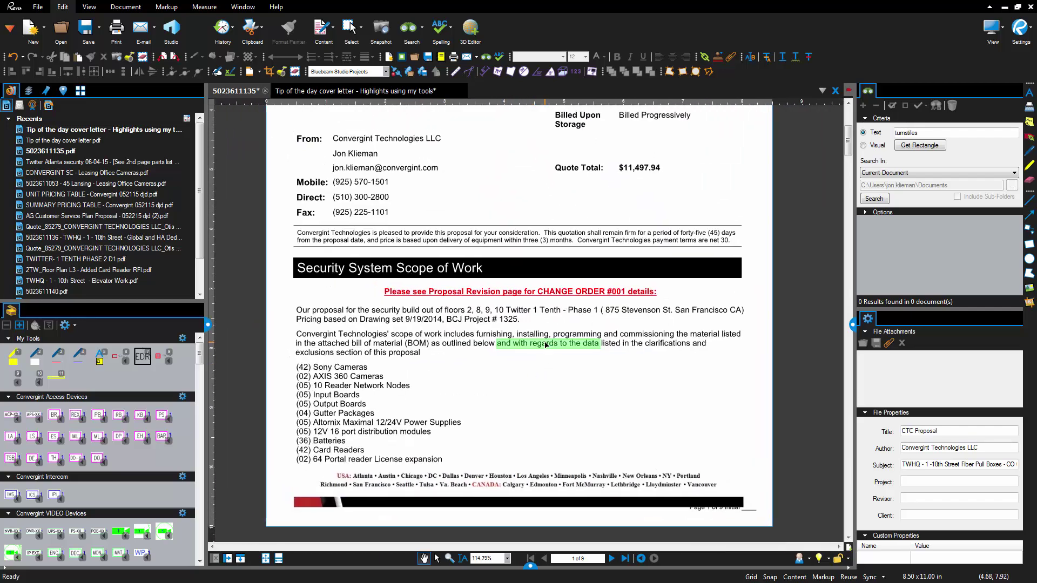
right_click(546, 346)
mouse_move(610, 538)
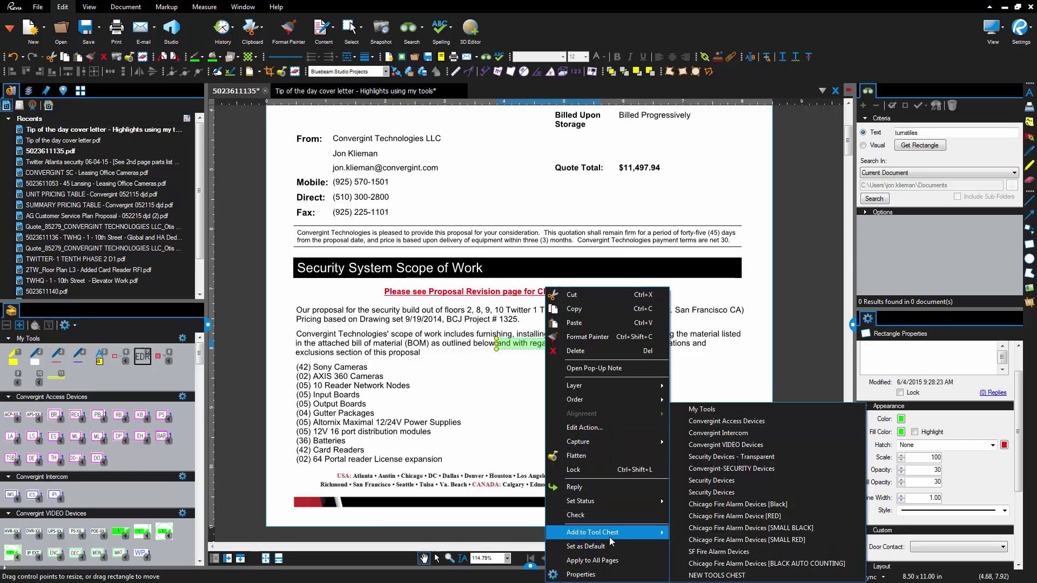
click(698, 410)
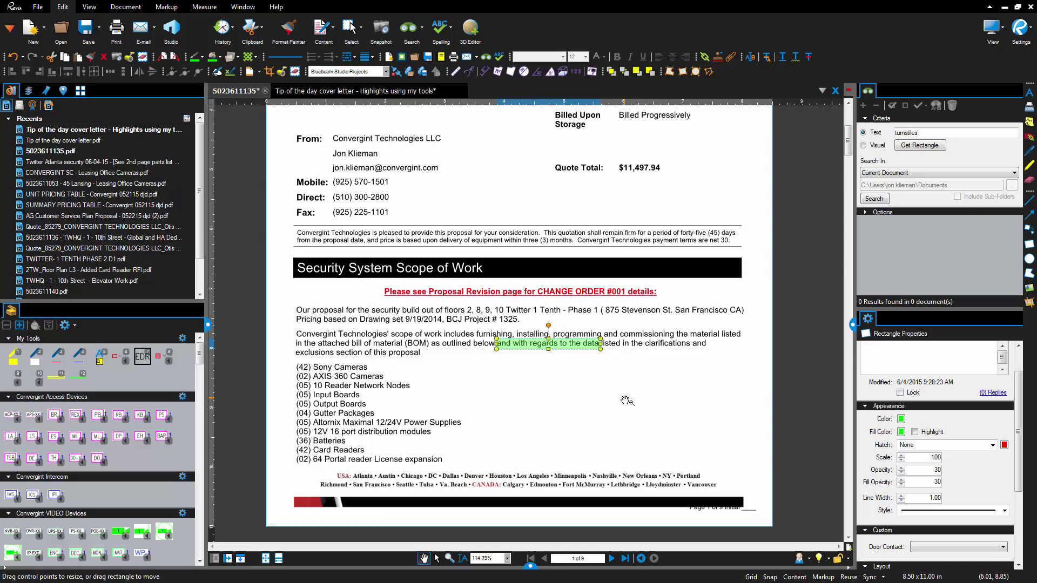
Delete the original green highlight and place the saved one over "as outlined below and with regards to the data".
right_click(574, 346)
click(591, 352)
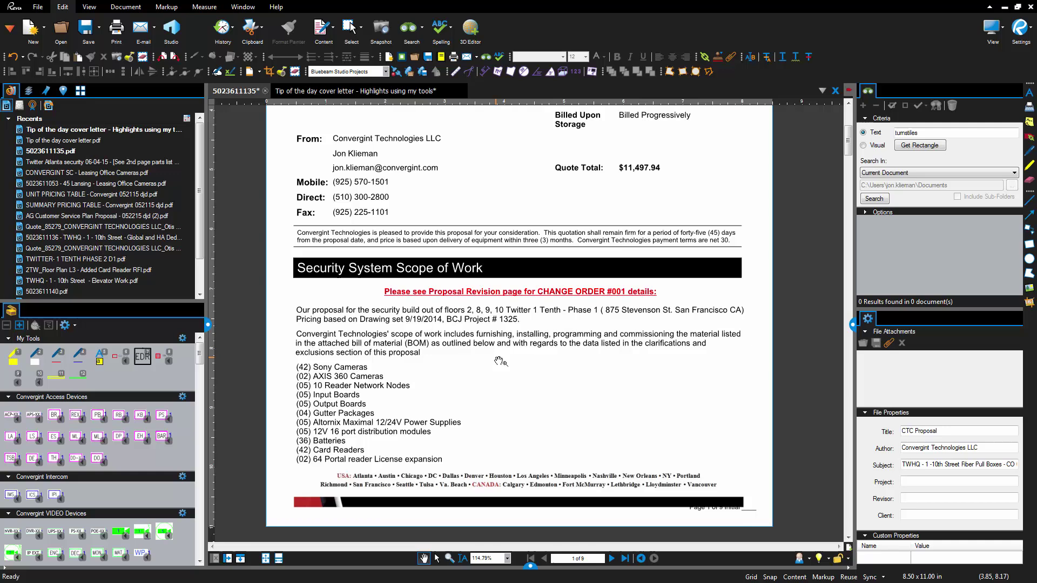
key(1)
key(1)
key(2)
drag(559, 349, 601, 350)
click(607, 374)
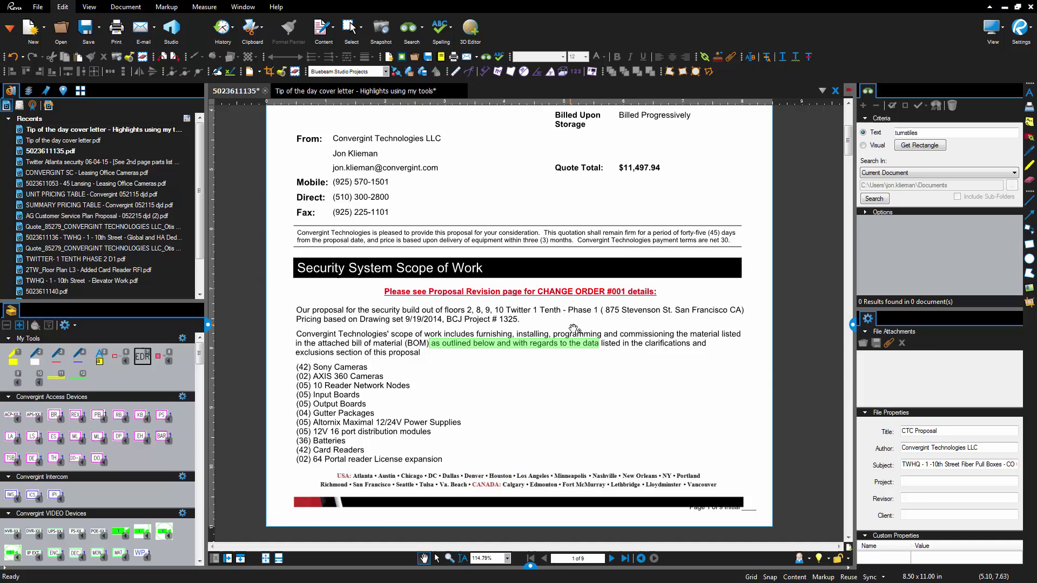
Place the saved yellow highlight from My Tools over "Twitter 1 Tenth - Phase 1" and stretch it to fit.
click(57, 376)
drag(666, 312, 503, 315)
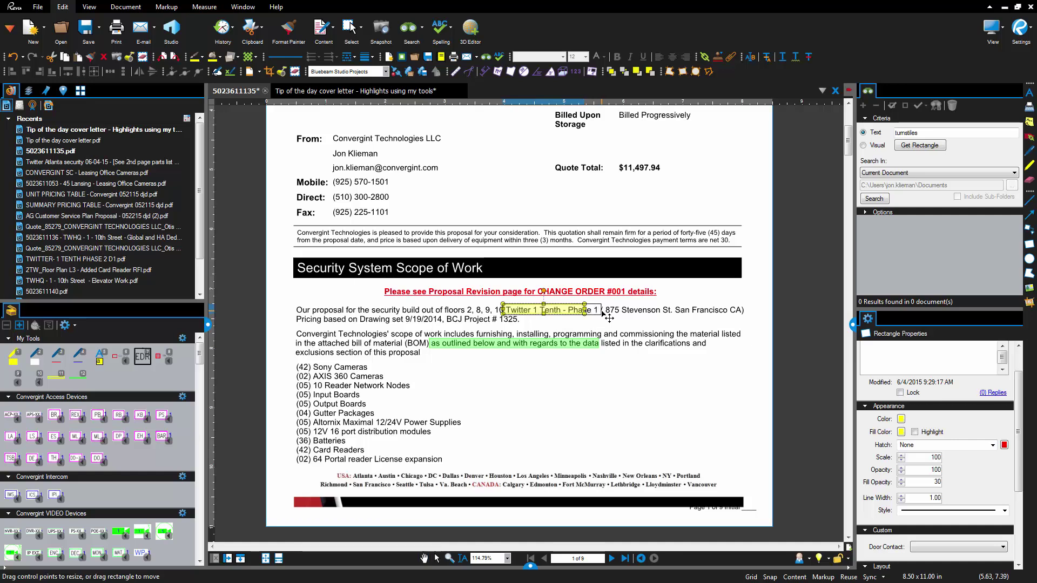
click(610, 323)
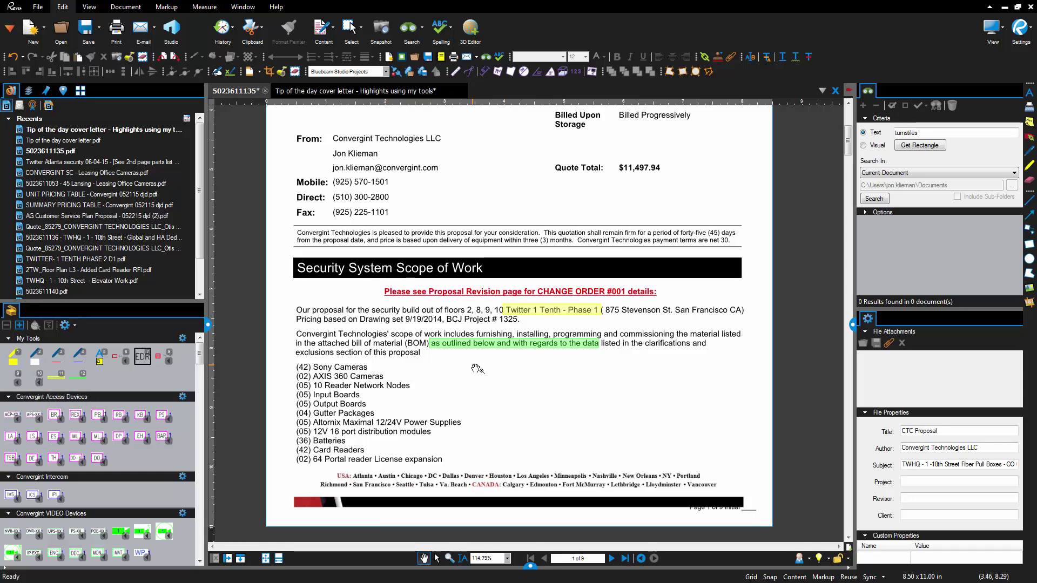
Place another saved yellow highlight over "the clarifications and" in the scope paragraph, sized to the text.
key(h)
drag(630, 340, 712, 349)
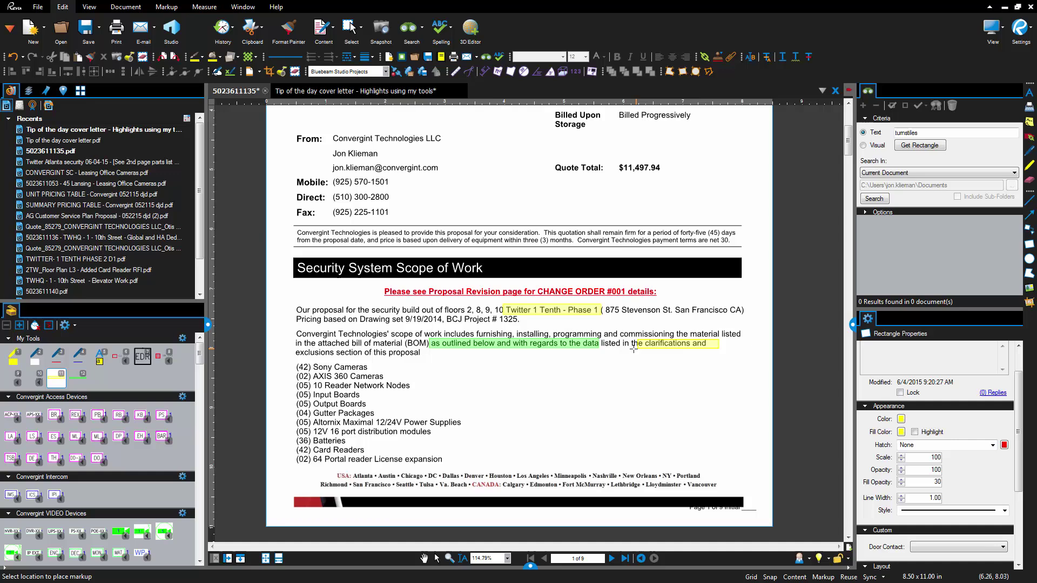
key(Escape)
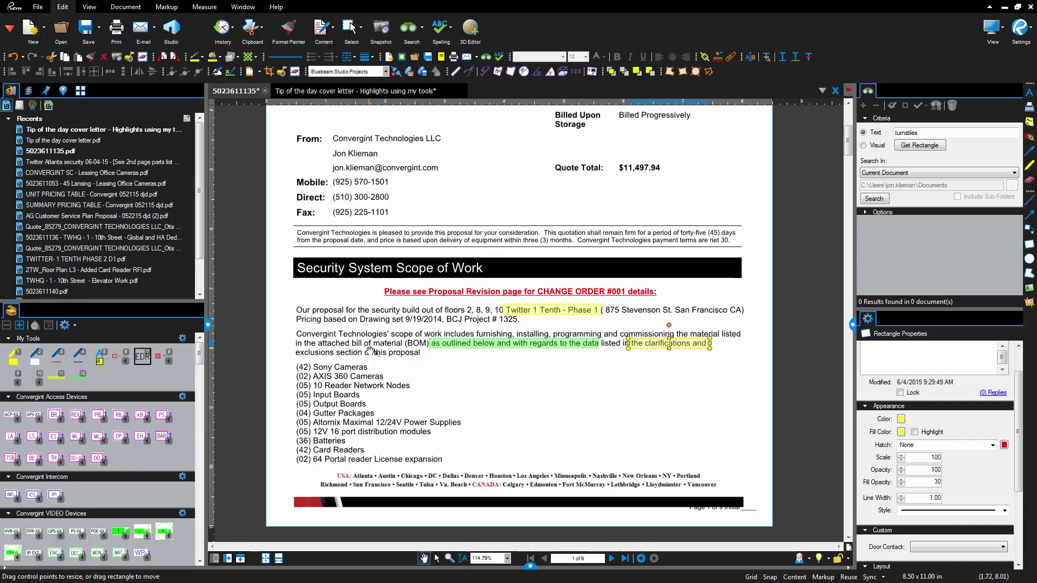
key(Escape)
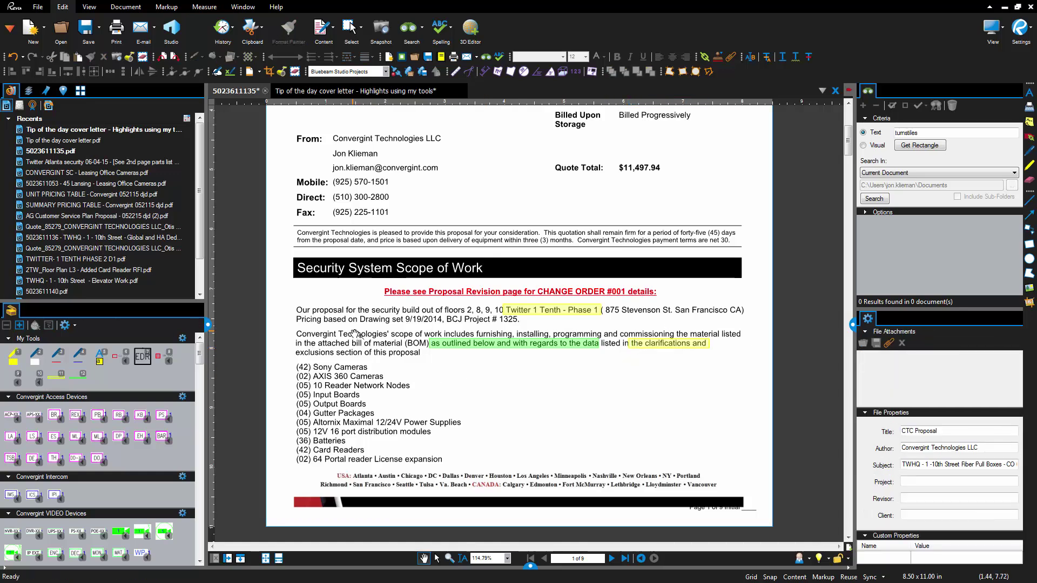
Place the saved green highlight over "Our proposal for the security build" and size it to the text.
key(r)
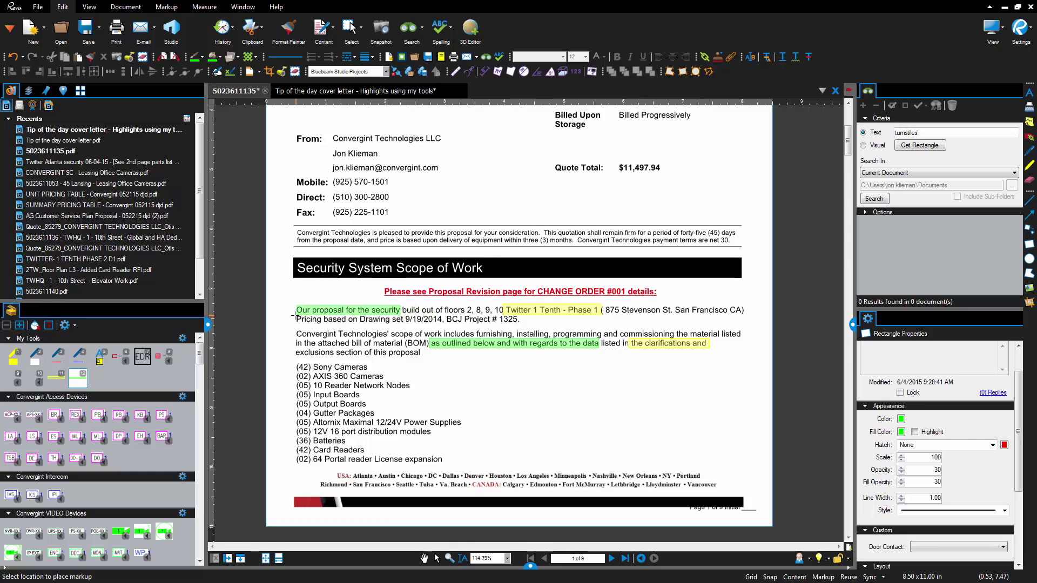
click(294, 315)
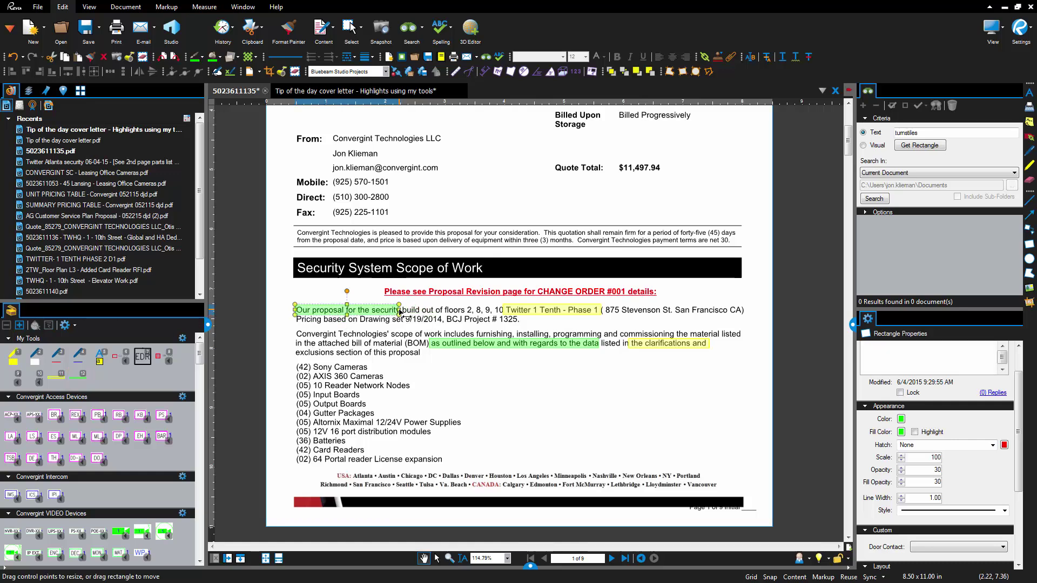
click(428, 323)
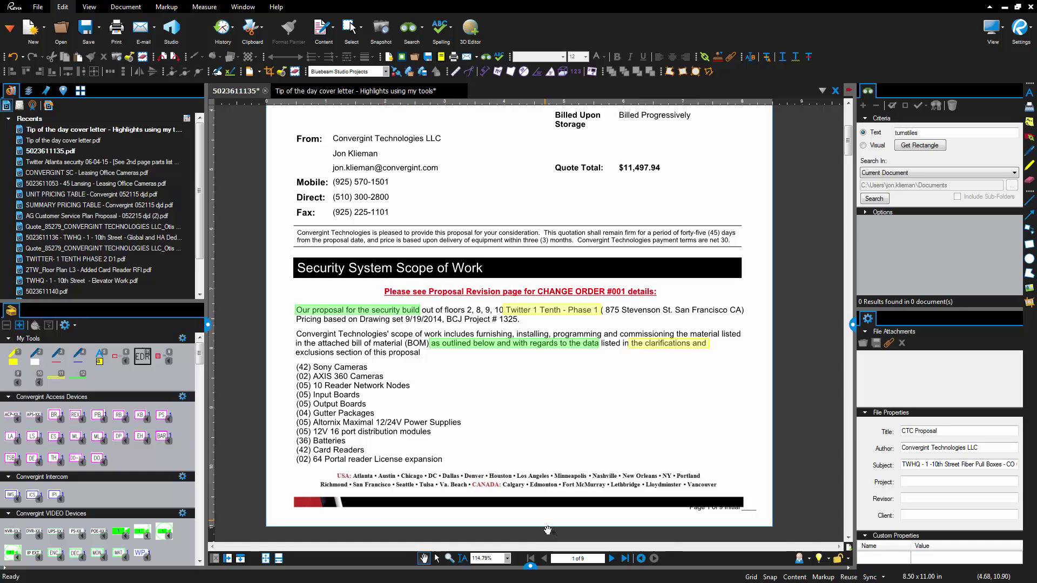
Show the markups list with a wider Comments column and select the highlight over "Our proposal for the security build".
click(531, 566)
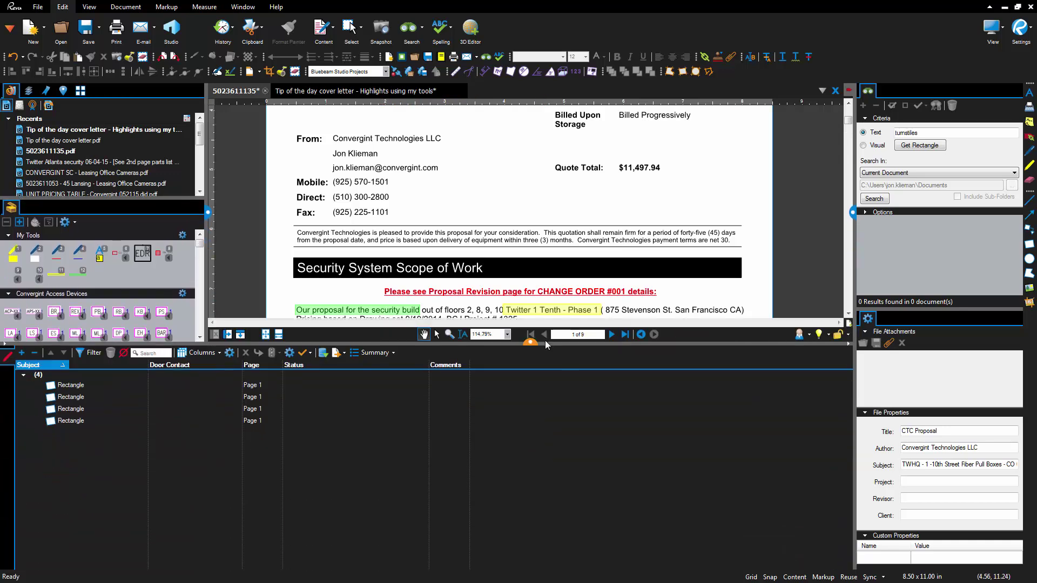
drag(546, 342, 545, 416)
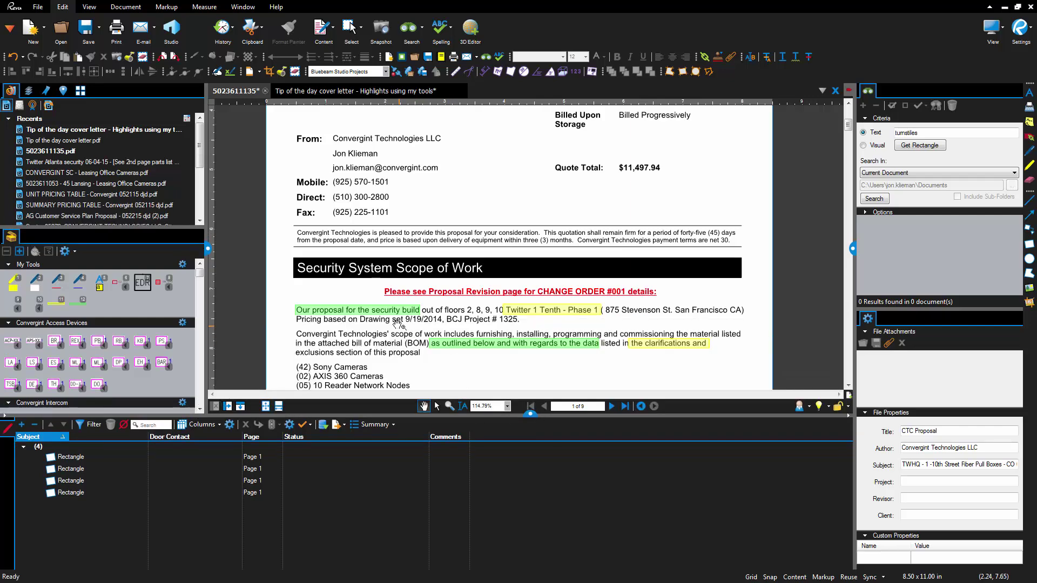
click(372, 493)
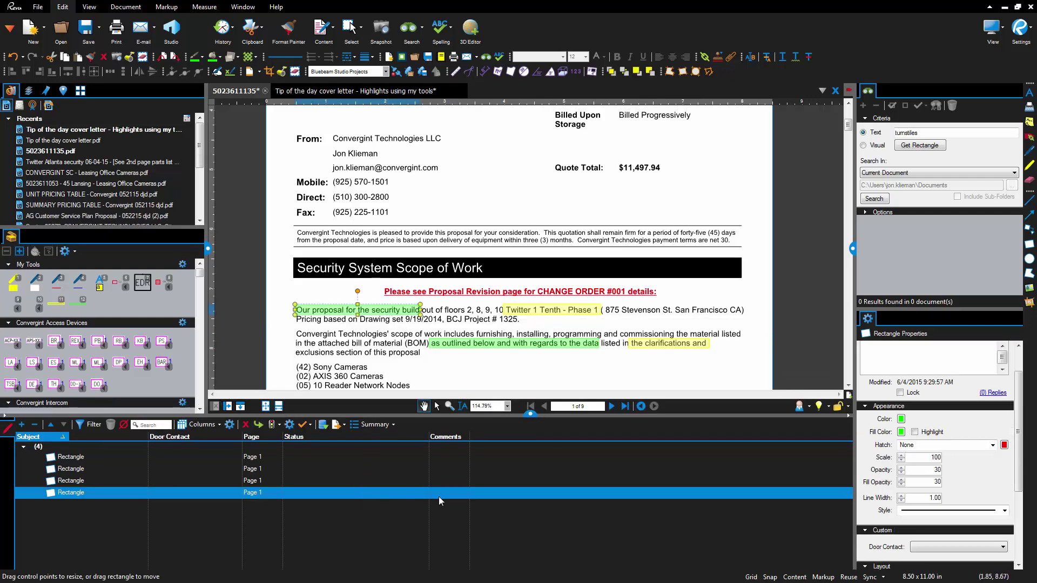
drag(470, 441, 582, 441)
Enter the comment "Liq. Damages" for the selected green highlight in the markups list.
click(510, 491)
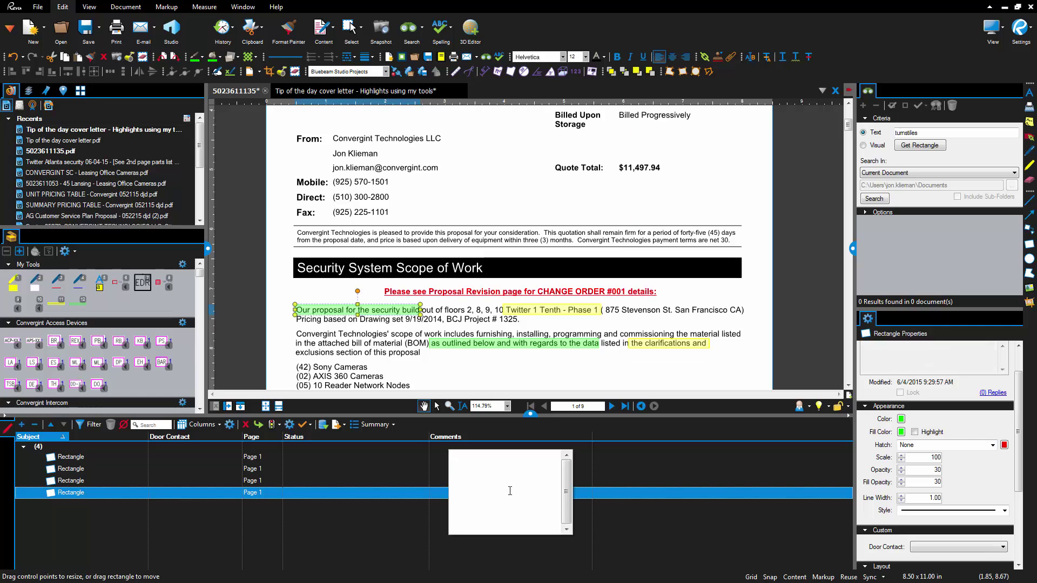
text(Liq)
click(661, 537)
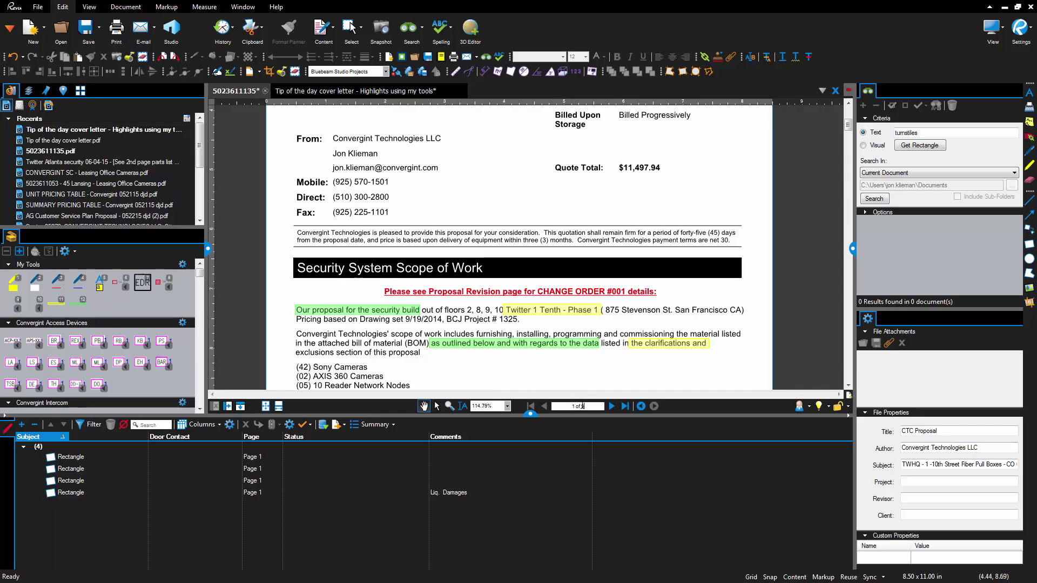
text(8)
key(Return)
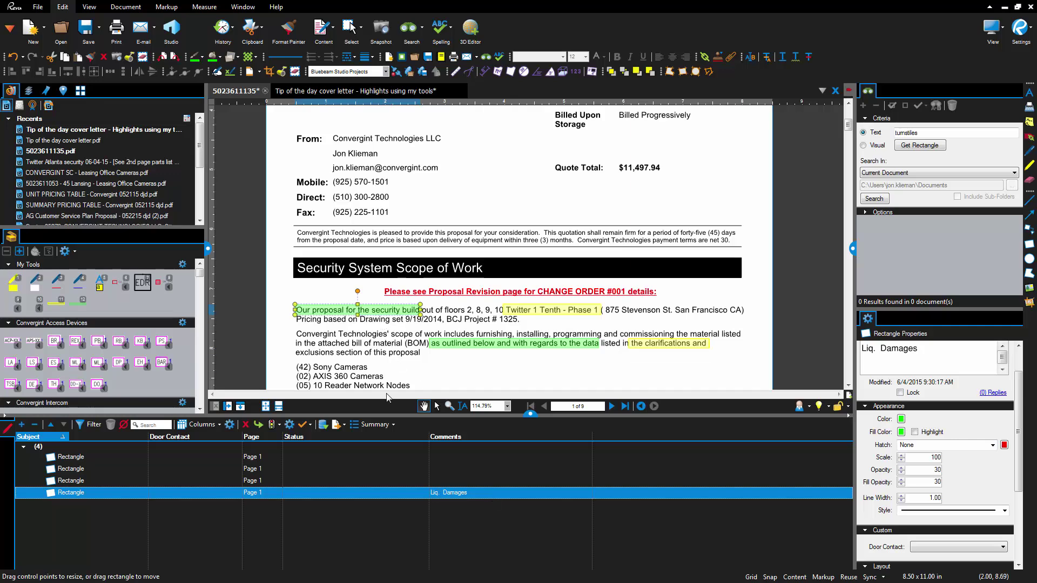
Enlarge the markups list and search it for "liq".
click(529, 417)
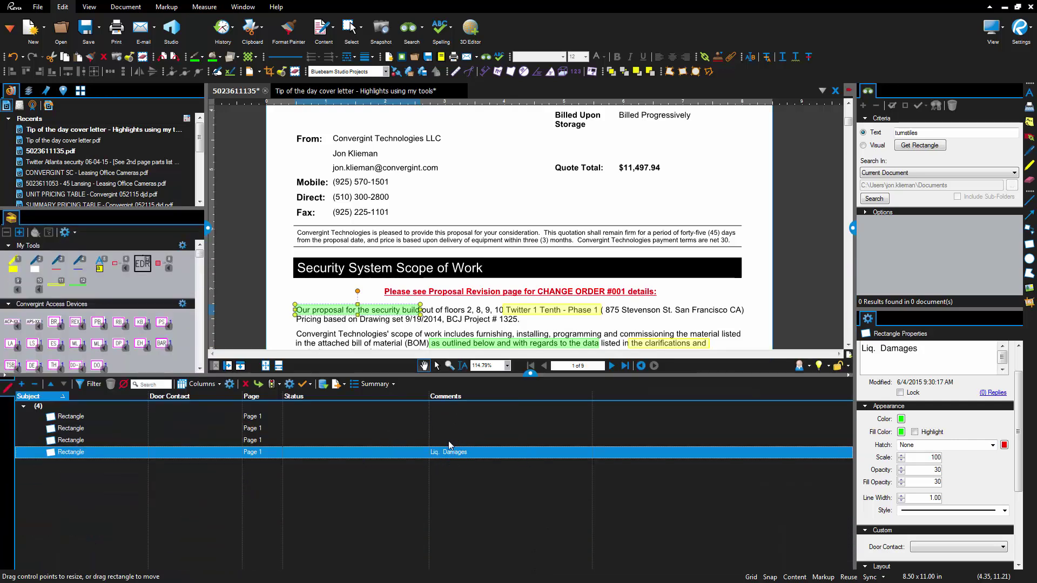
click(447, 478)
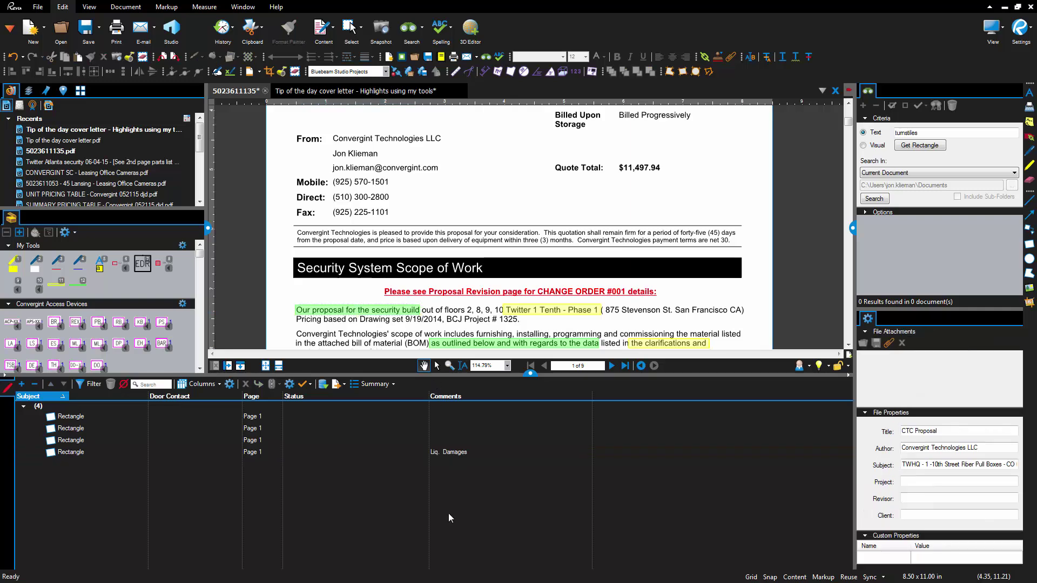
click(151, 384)
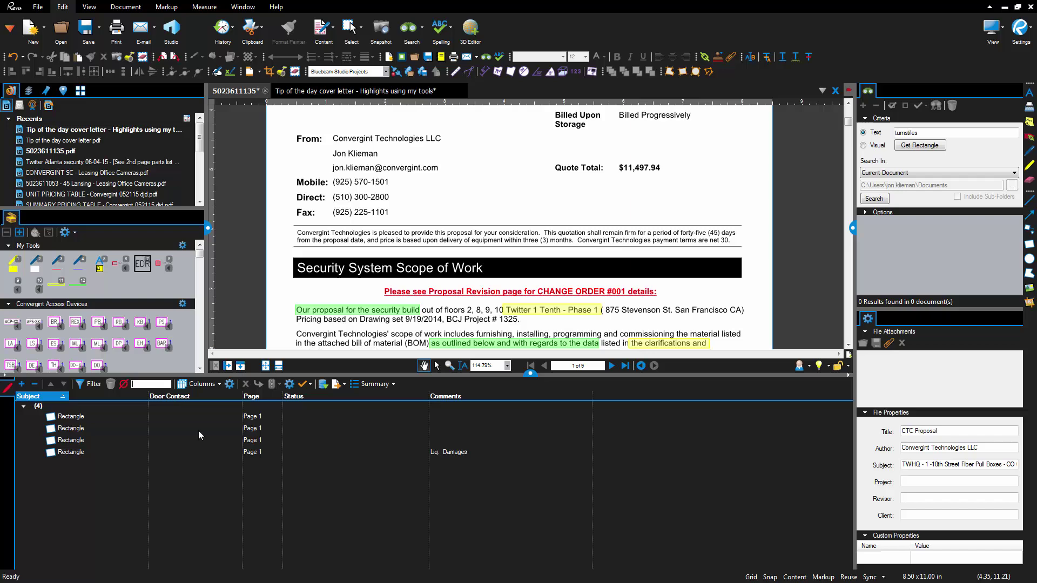
text(liq)
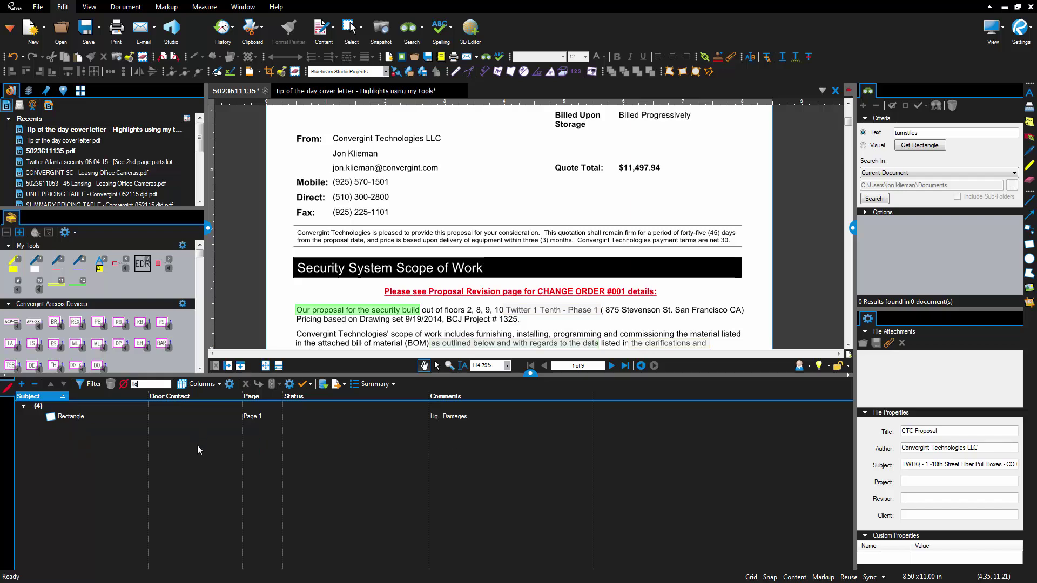
Select the markup commented "Liq. Damages" in the markups list and hide the list to examine the highlights on the page.
click(459, 417)
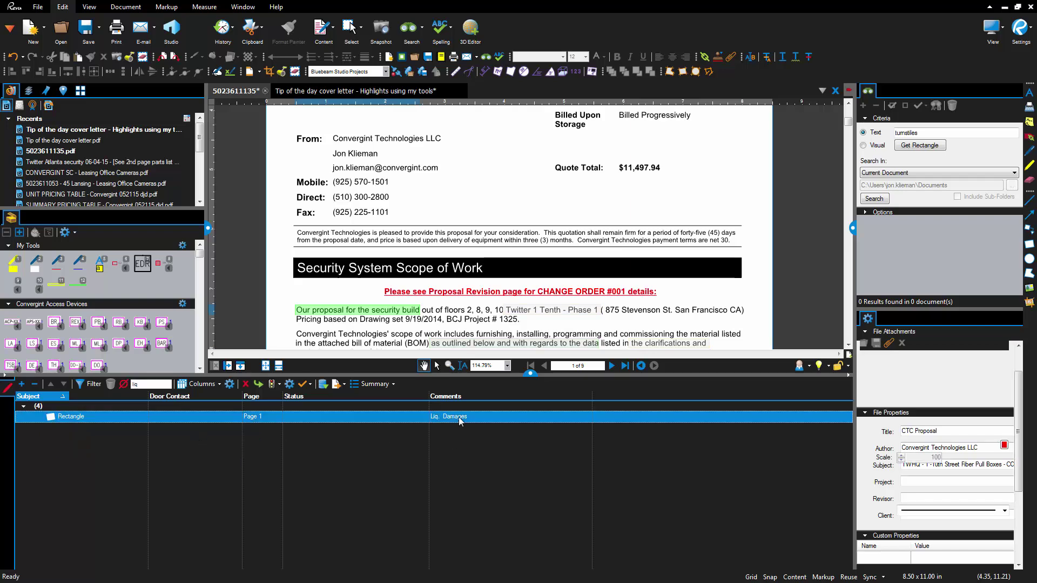
click(531, 374)
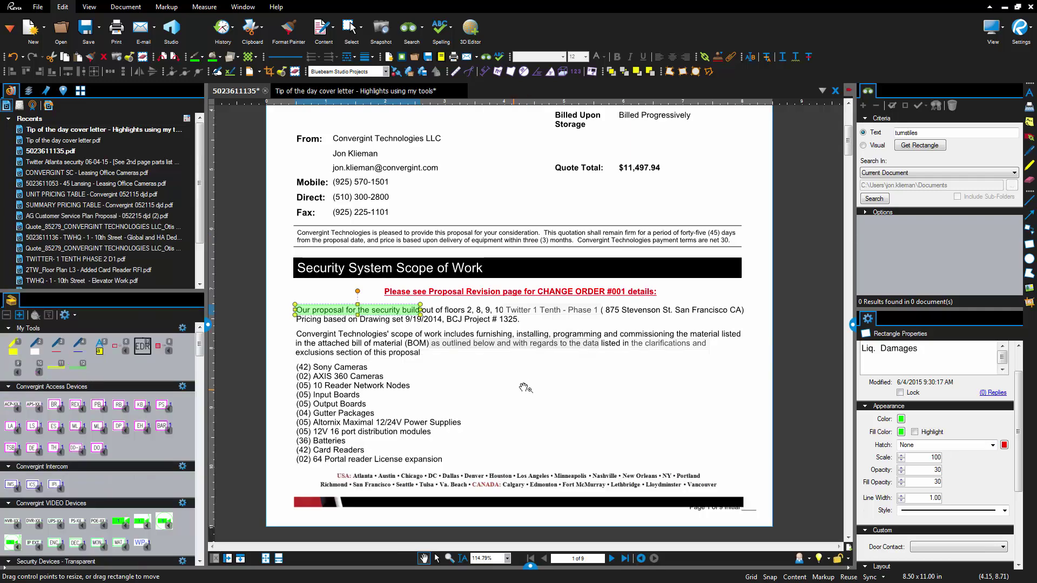
click(508, 358)
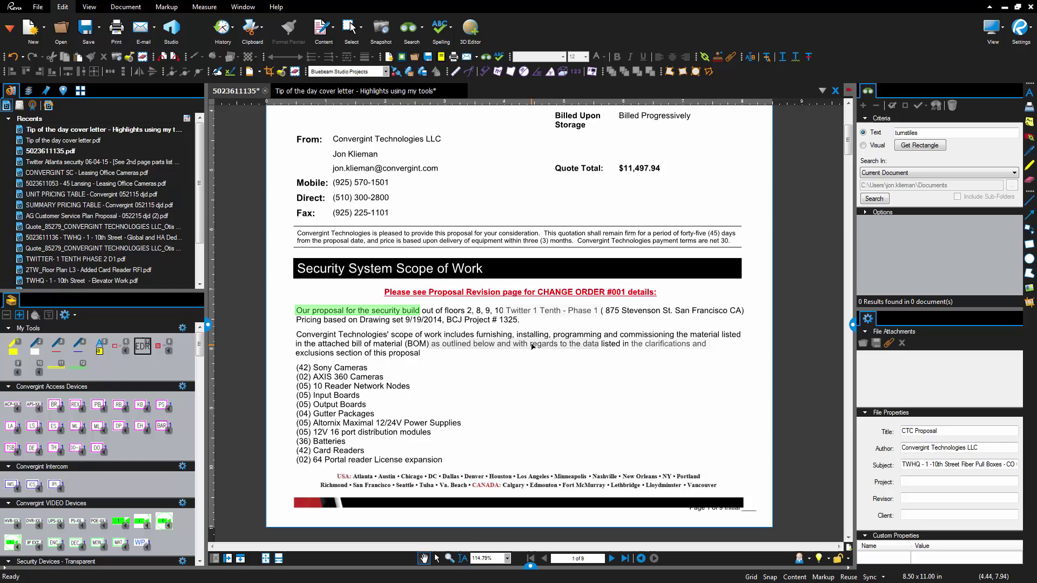
click(562, 345)
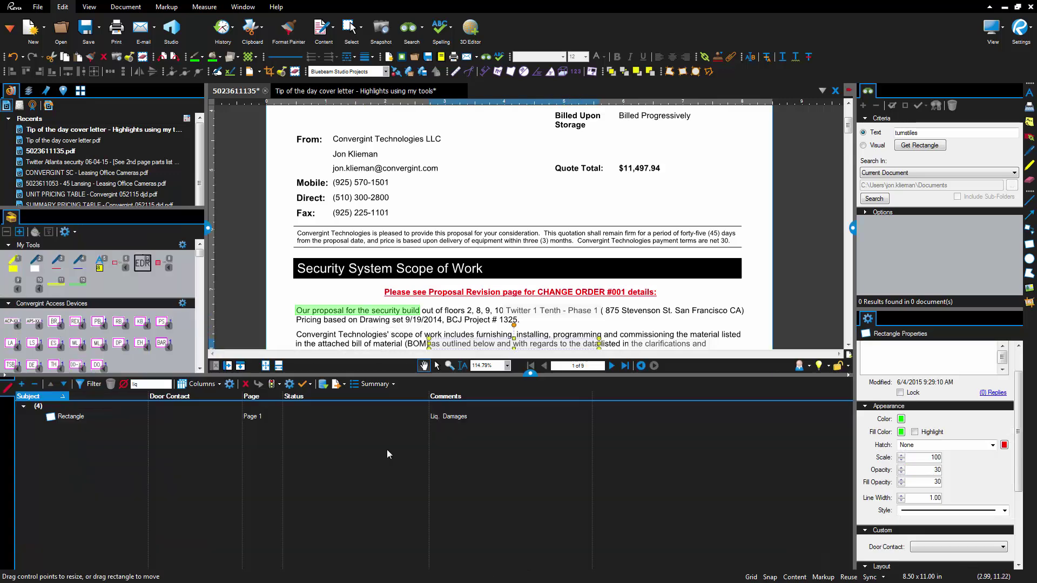
Clear the search in the reopened markups list and shrink the list to give the page more room.
click(531, 565)
key(BackSpace)
key(BackSpace)
key(BackSpace)
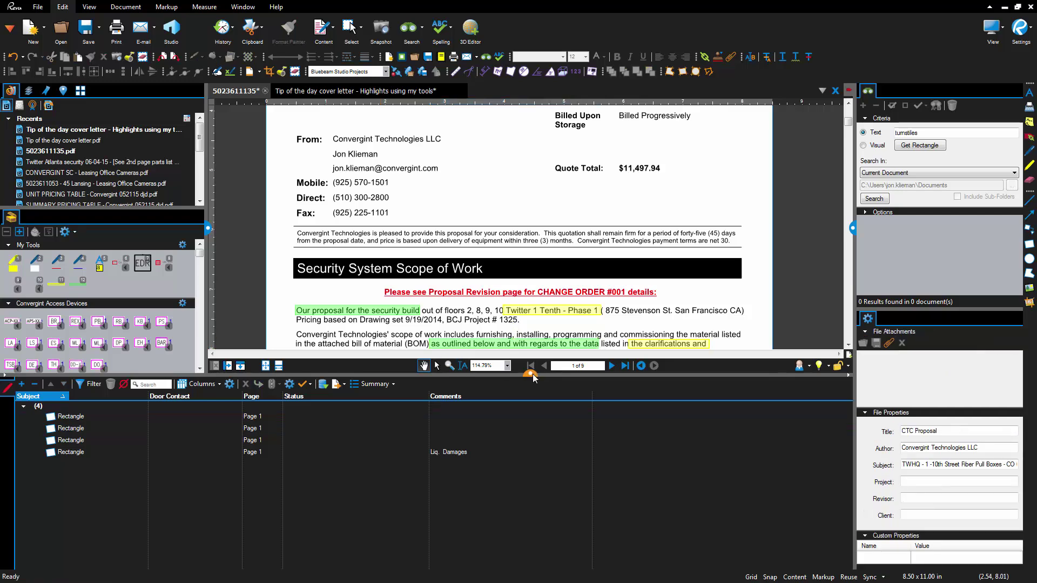
drag(538, 377, 519, 504)
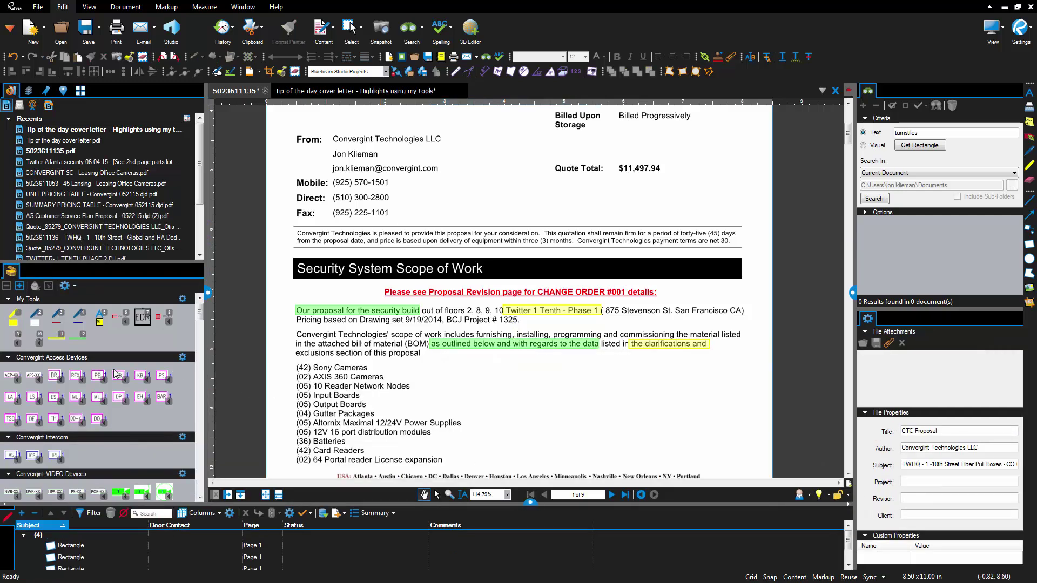